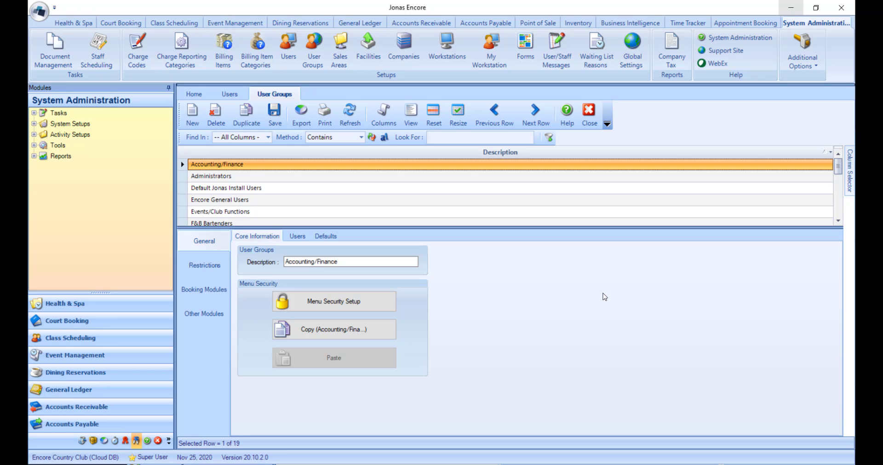
# Step: Create a new user group with the description 'Health & Spa Providers'
pyautogui.click(186, 111)
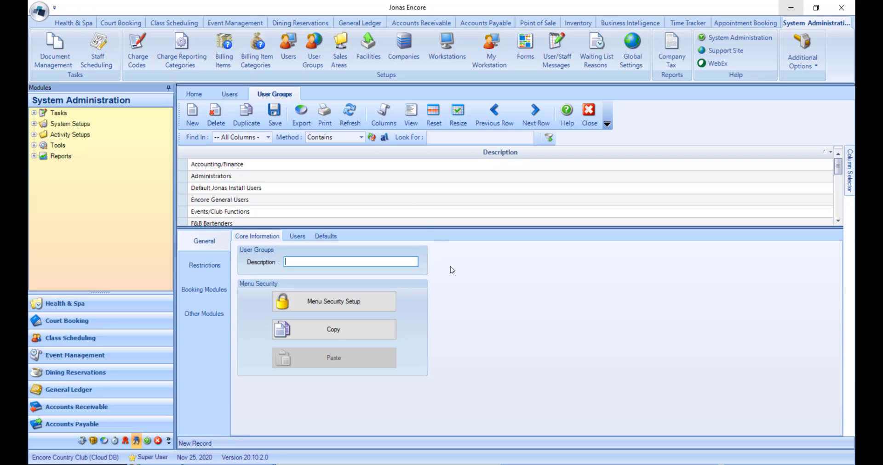
pyautogui.write('Health &')
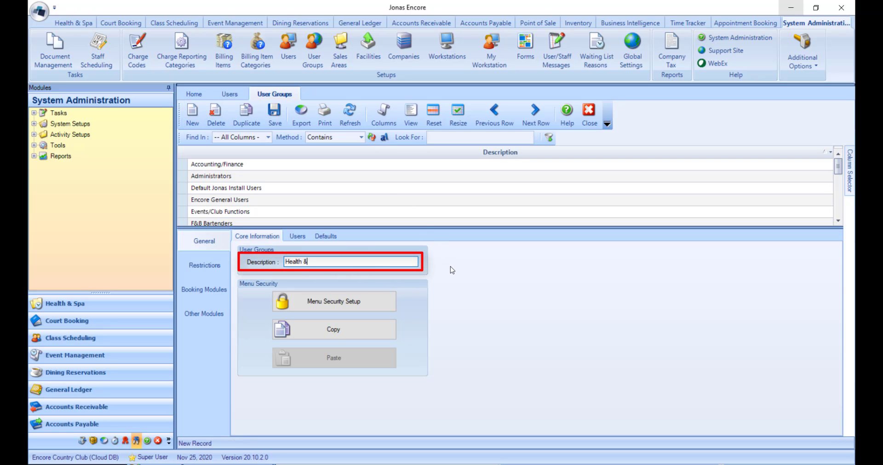
pyautogui.write(' Spa Providers')
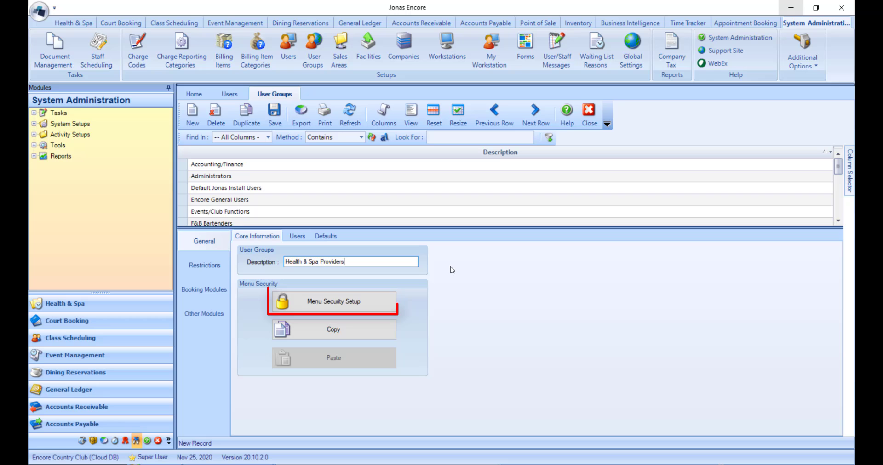
# Step: Open the group's Menu Security Profile, expand Health & Spa, and preview its Tasks items
pyautogui.click(375, 302)
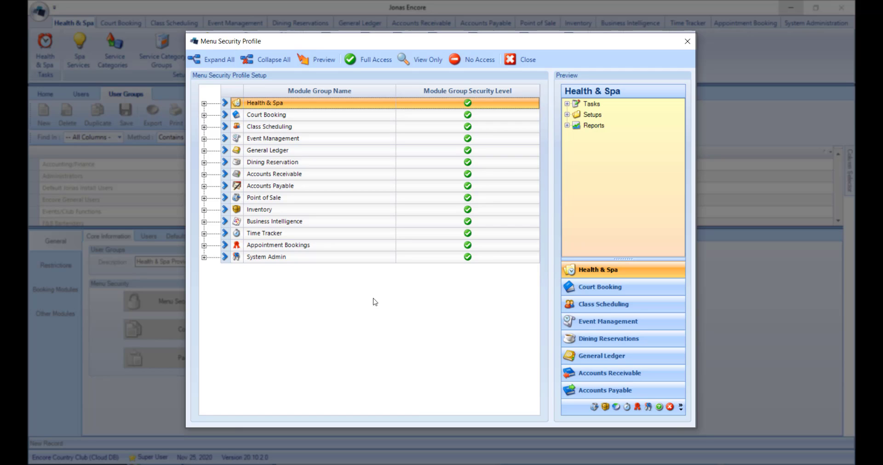
pyautogui.click(233, 61)
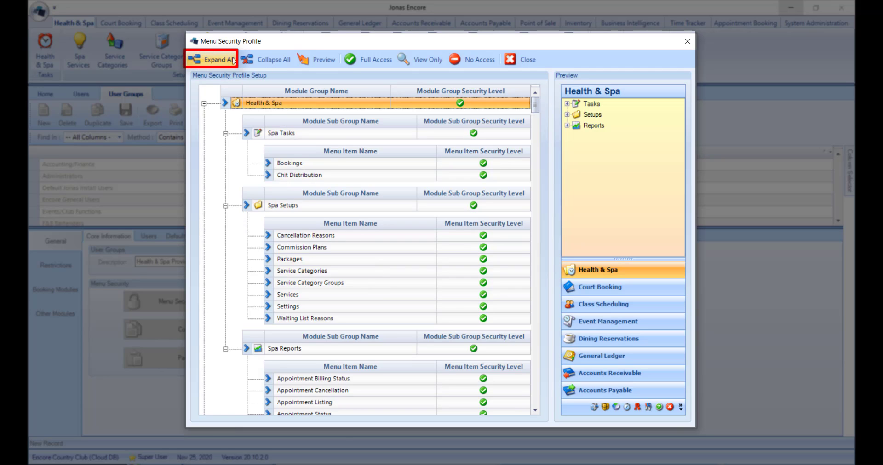
pyautogui.click(246, 63)
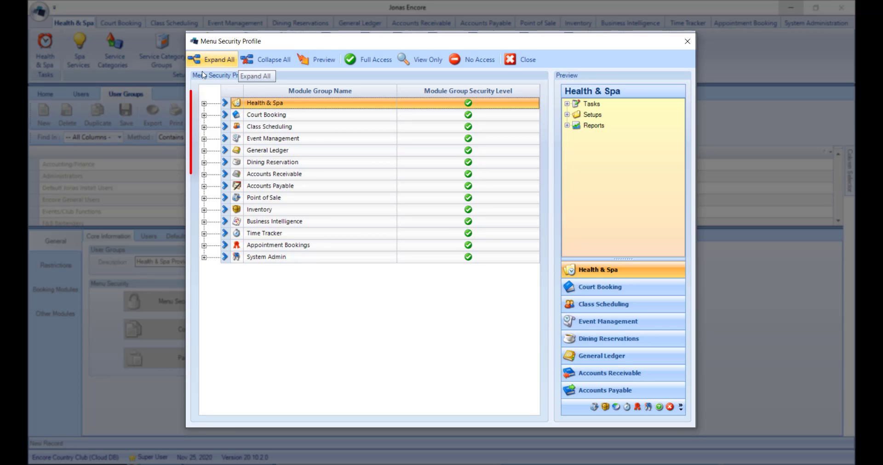
pyautogui.click(204, 104)
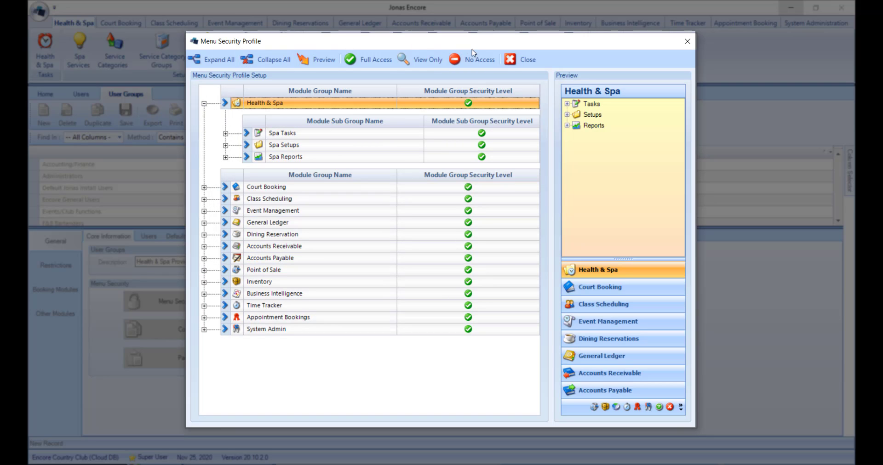
pyautogui.click(577, 103)
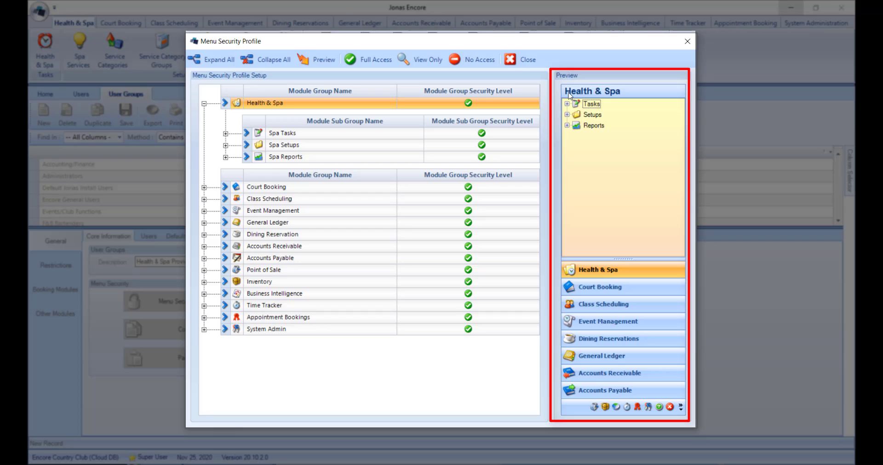
pyautogui.click(568, 104)
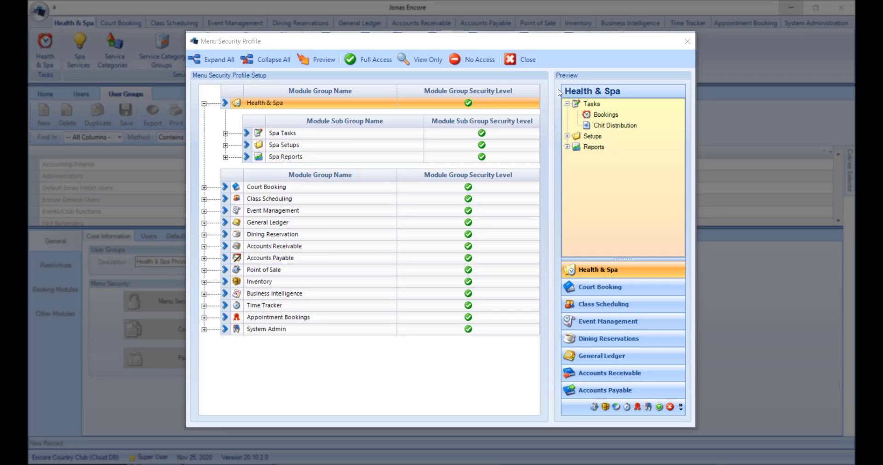
# Step: Set No Access on Court Booking and on Class Scheduling through Accounts Receivable
pyautogui.click(474, 188)
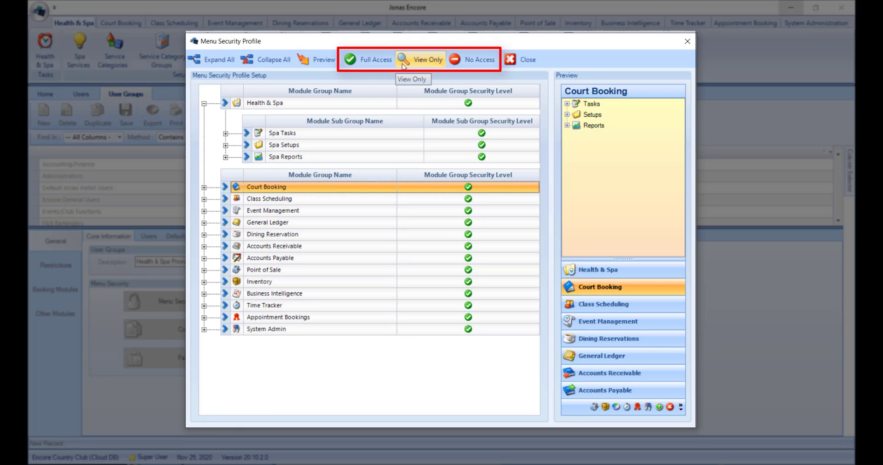
pyautogui.click(460, 69)
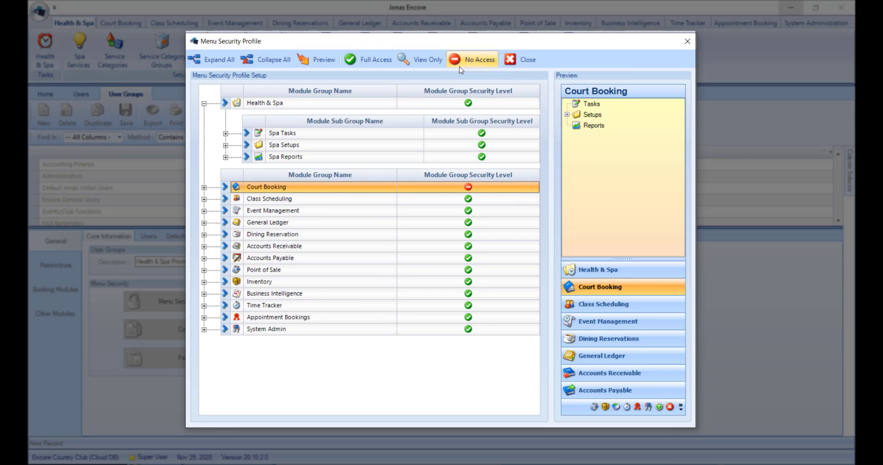
pyautogui.click(458, 200)
pyautogui.moveTo(458, 202); pyautogui.dragTo(456, 245)
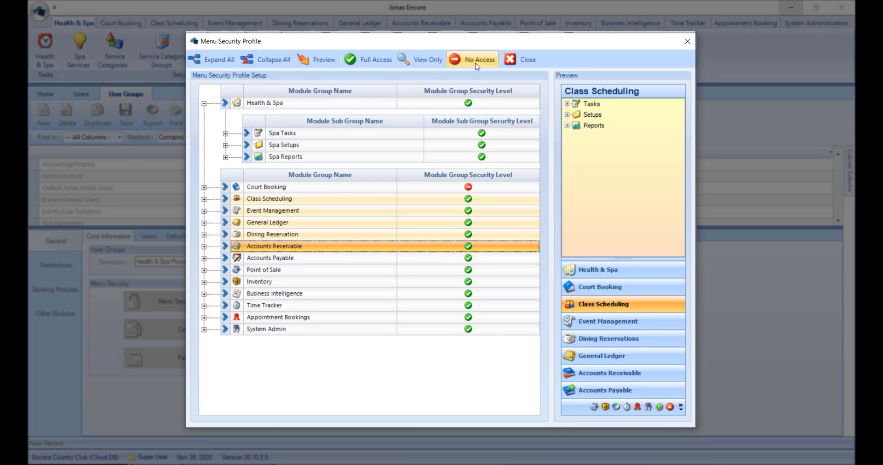
pyautogui.click(476, 64)
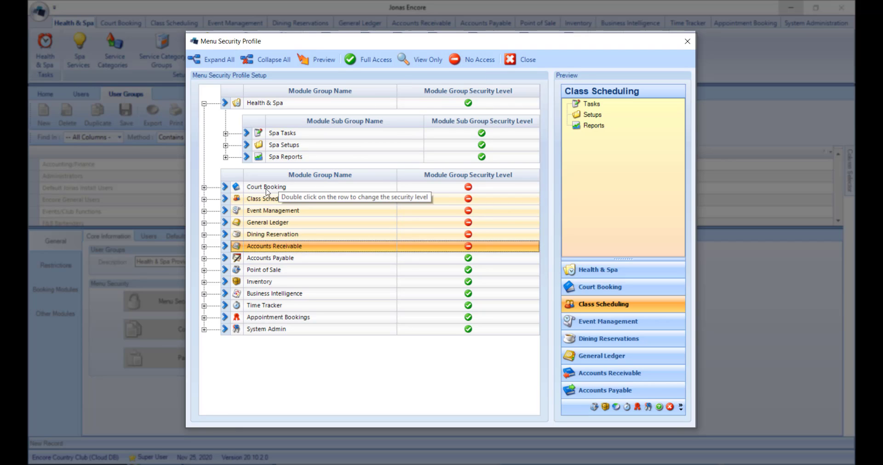
# Step: Make the Spa Setups sub-group View Only for the group
pyautogui.click(203, 235)
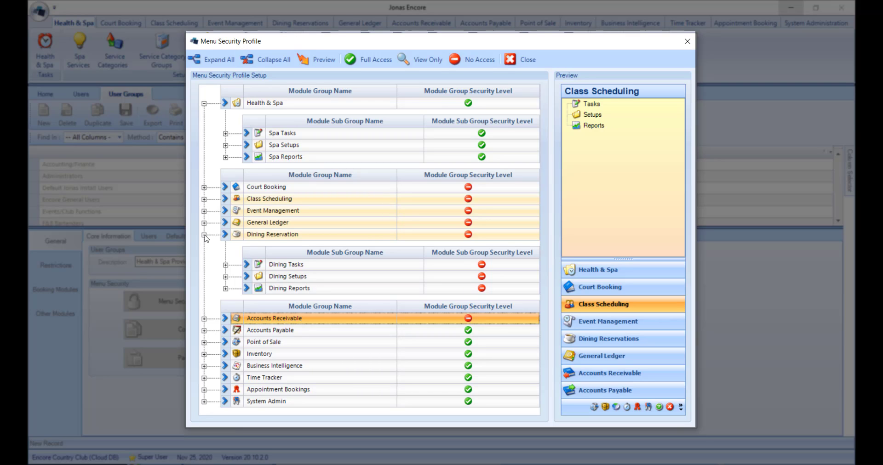
pyautogui.click(440, 146)
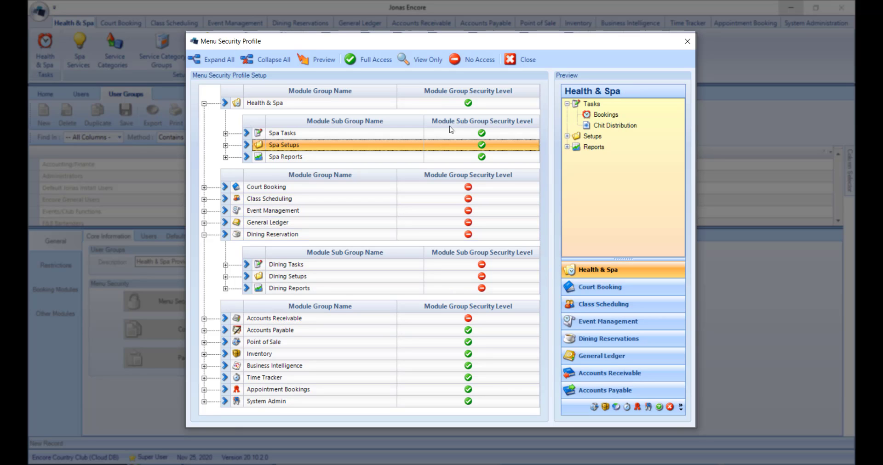
pyautogui.click(441, 63)
# Step: Close the security profile and mark user 0113 as eligible for the group
pyautogui.click(525, 58)
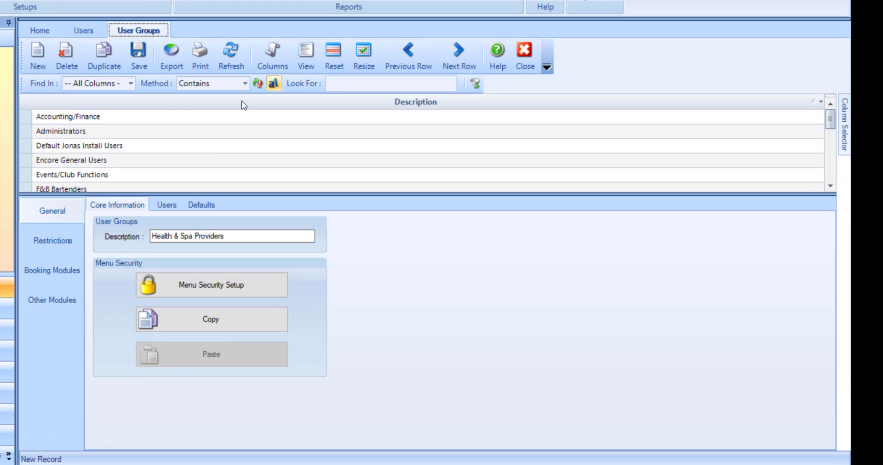
pyautogui.click(176, 205)
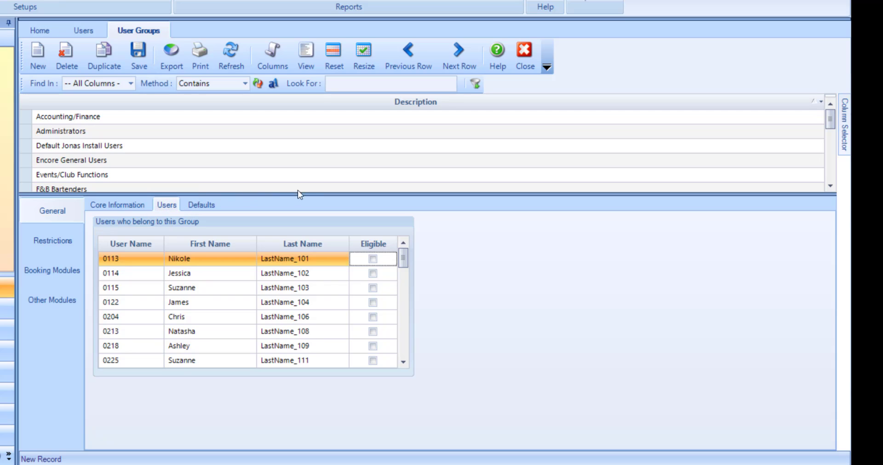
pyautogui.click(373, 259)
pyautogui.click(65, 240)
# Step: Check company restrictions, limit the group to chosen item groups, and review billing, payment and item tab access
pyautogui.click(99, 206)
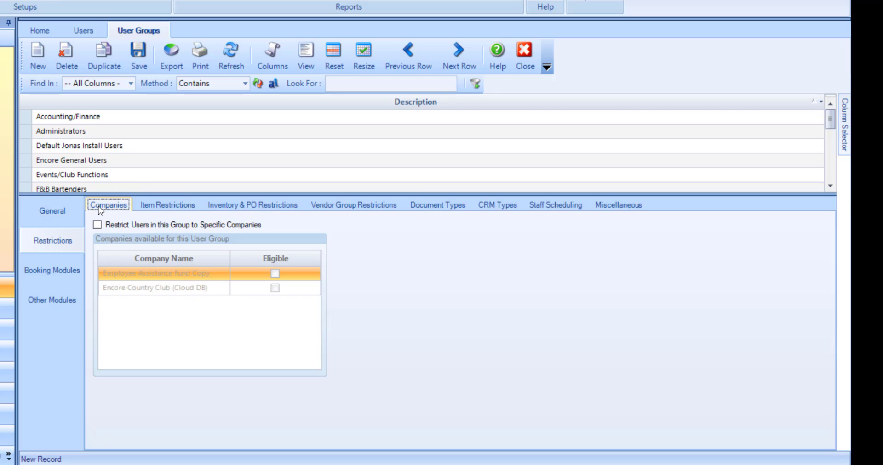
pyautogui.click(168, 205)
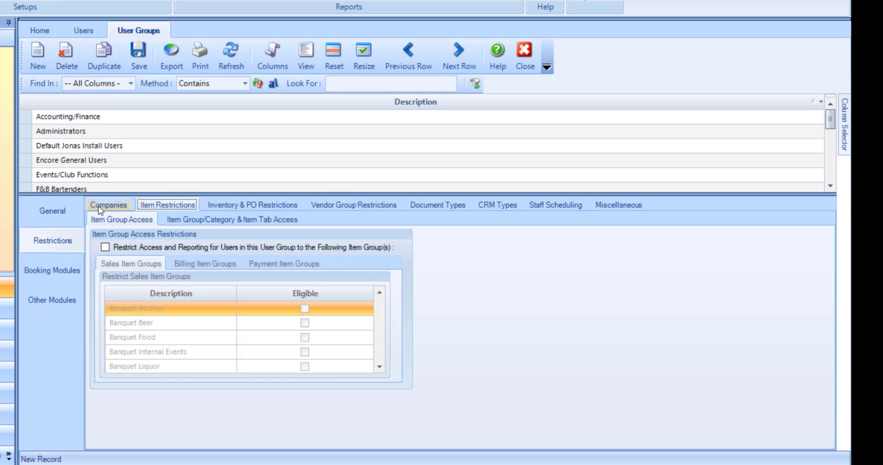
pyautogui.click(104, 247)
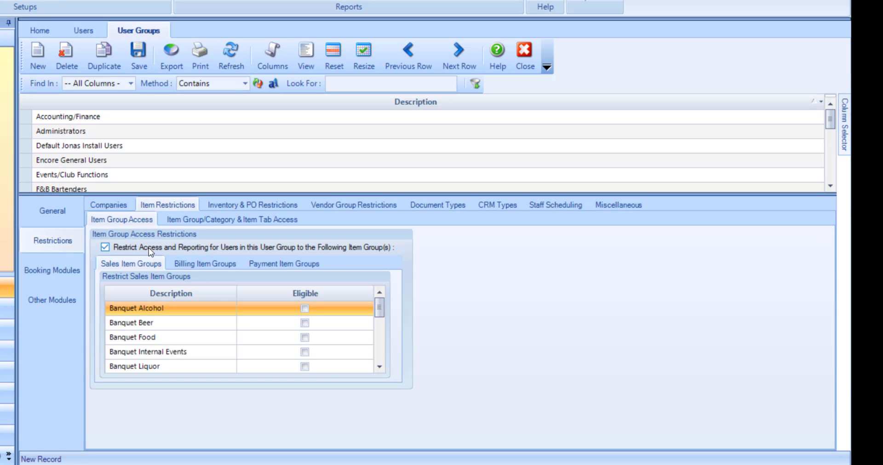
pyautogui.click(173, 266)
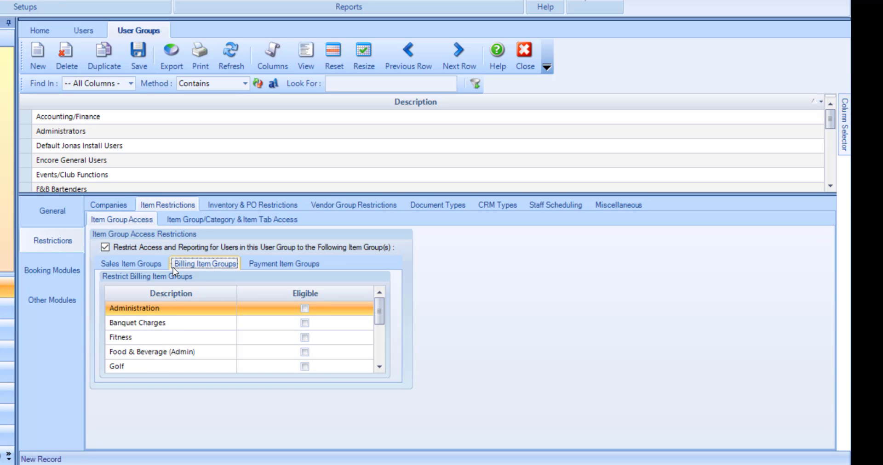
pyautogui.click(246, 265)
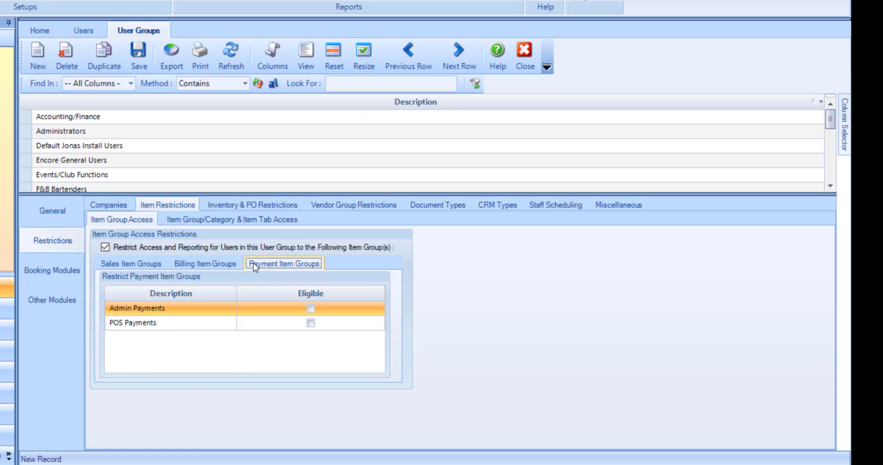
pyautogui.click(286, 220)
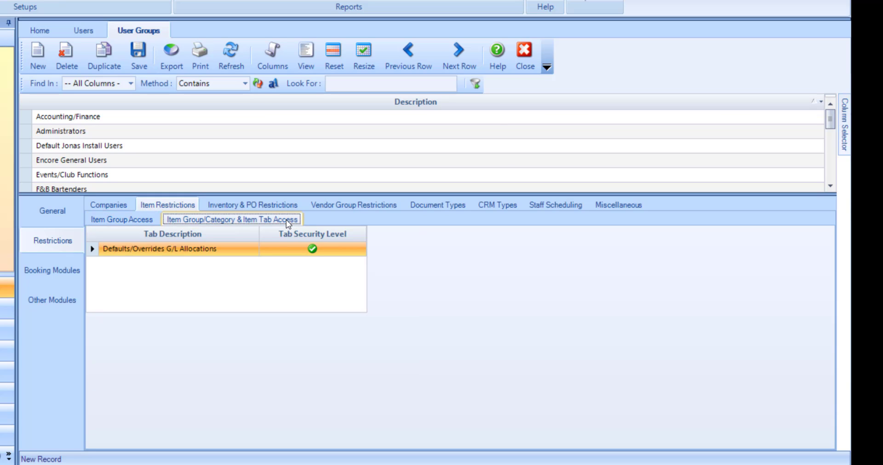
# Step: Step through the inventory/PO, vendor, document type, CRM and staff scheduling restrictions to Miscellaneous
pyautogui.click(286, 210)
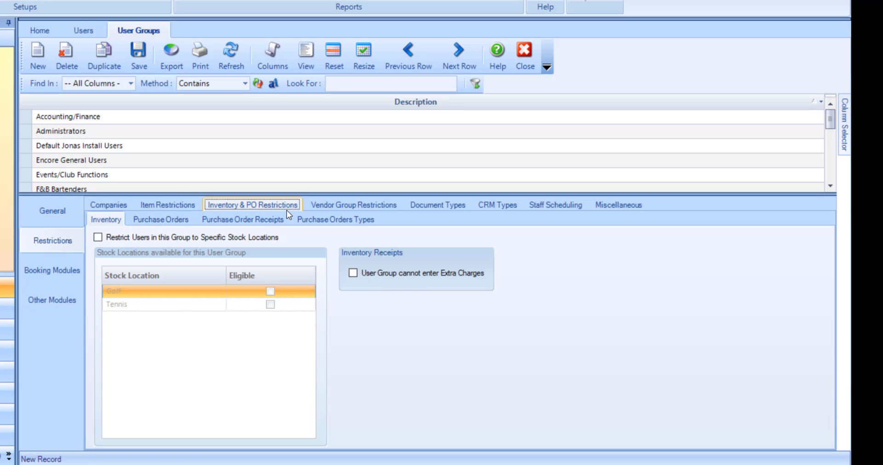
pyautogui.press('Right')
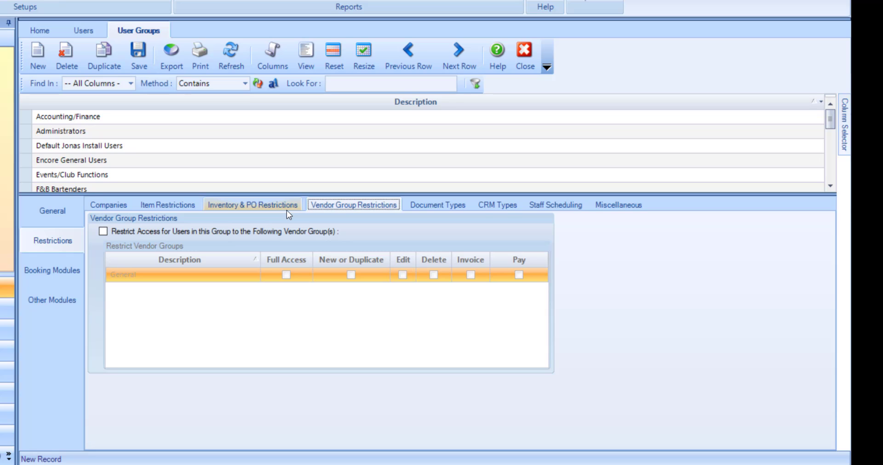
pyautogui.press('Right')
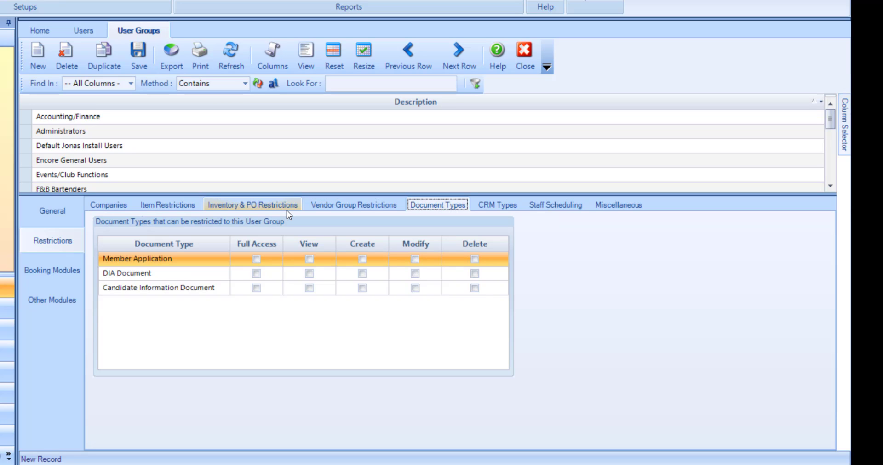
pyautogui.press('Right')
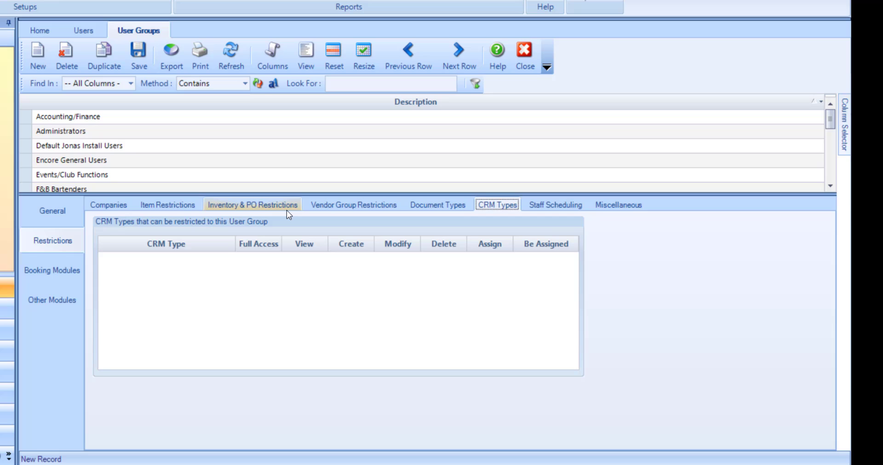
pyautogui.press('Right')
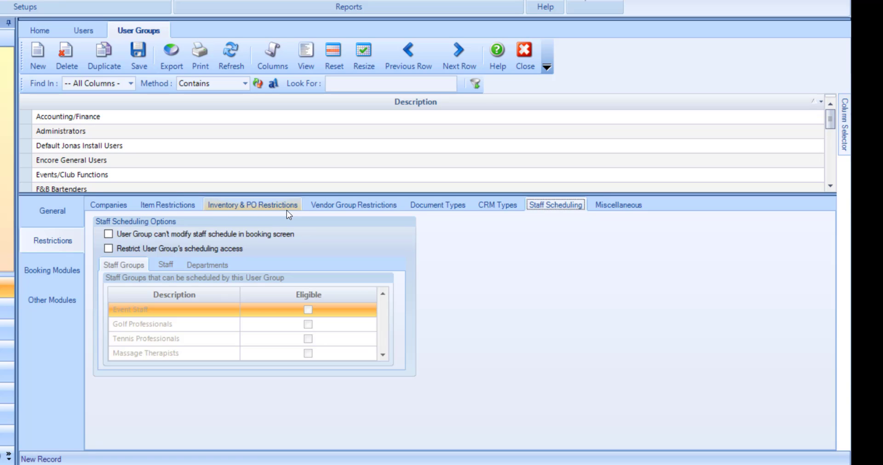
pyautogui.press('Right')
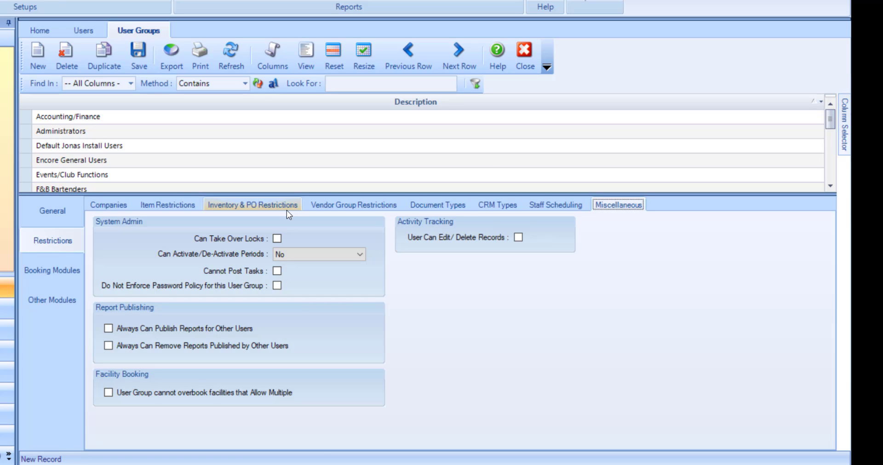
# Step: Review the Health & Spa, Court Booking, Class Scheduling, Event Management and Appointment Booking permissions
pyautogui.click(79, 270)
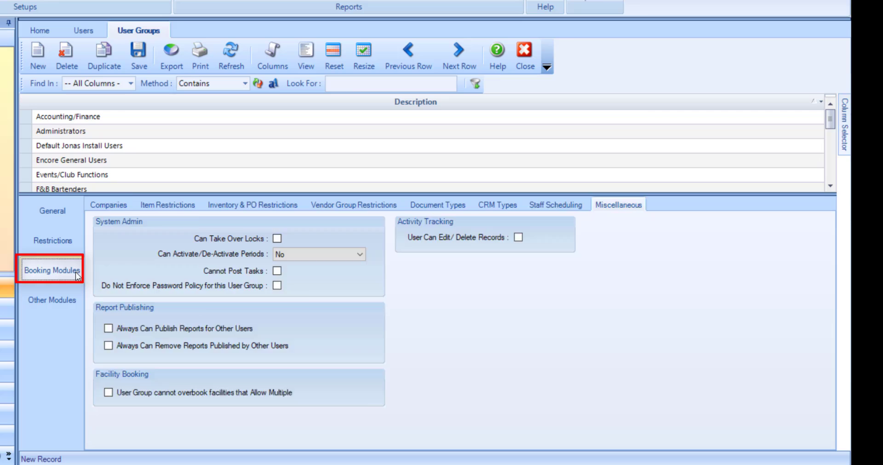
pyautogui.click(110, 210)
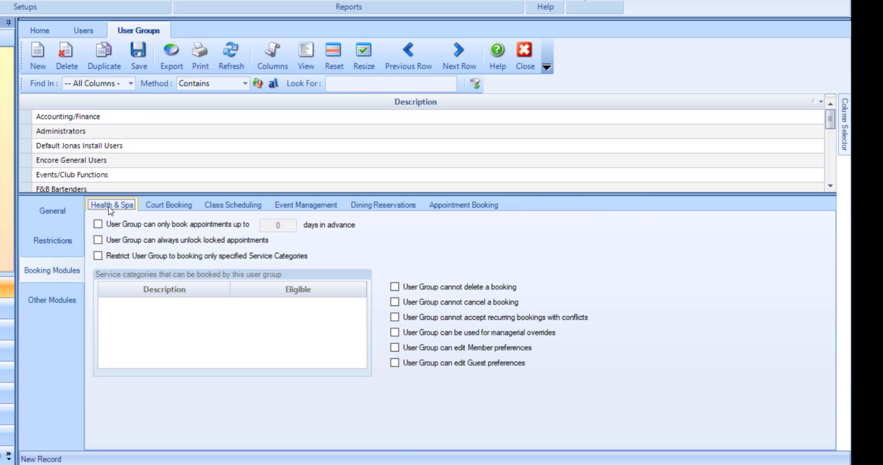
pyautogui.press('Right')
pyautogui.press('Right')
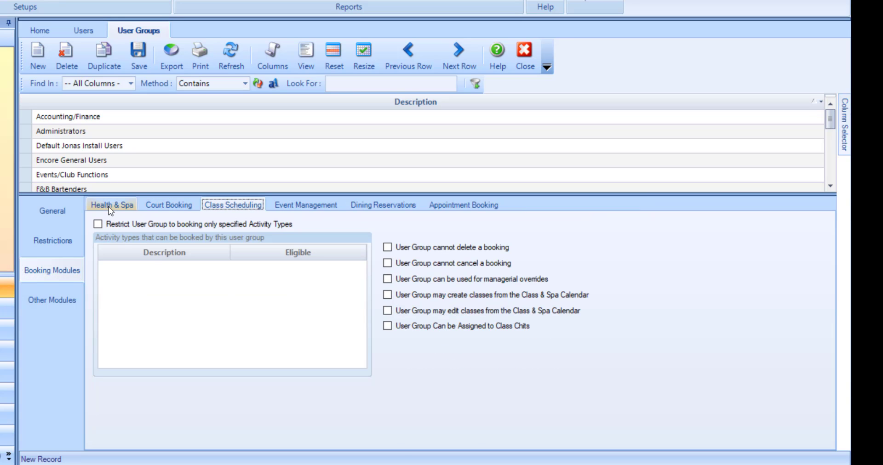
pyautogui.press('Right')
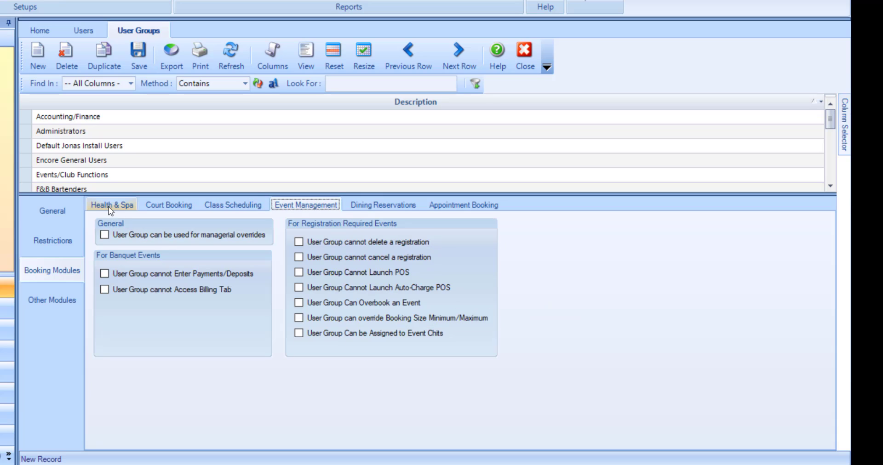
pyautogui.press('Right')
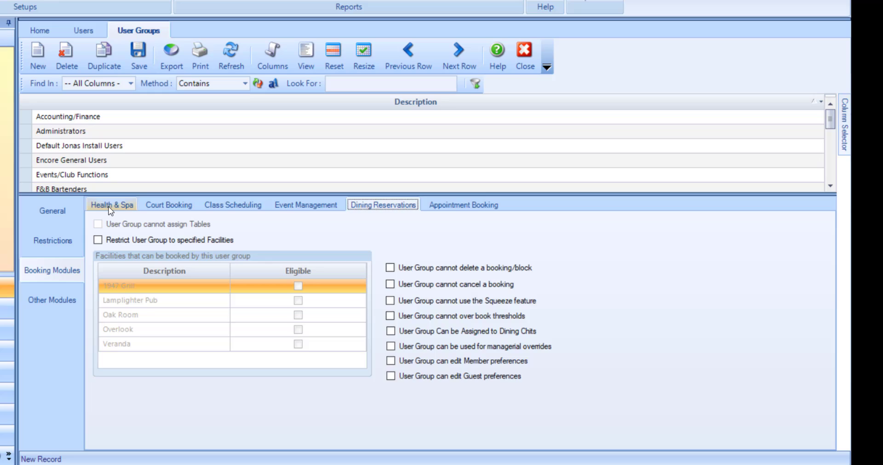
pyautogui.press('Right')
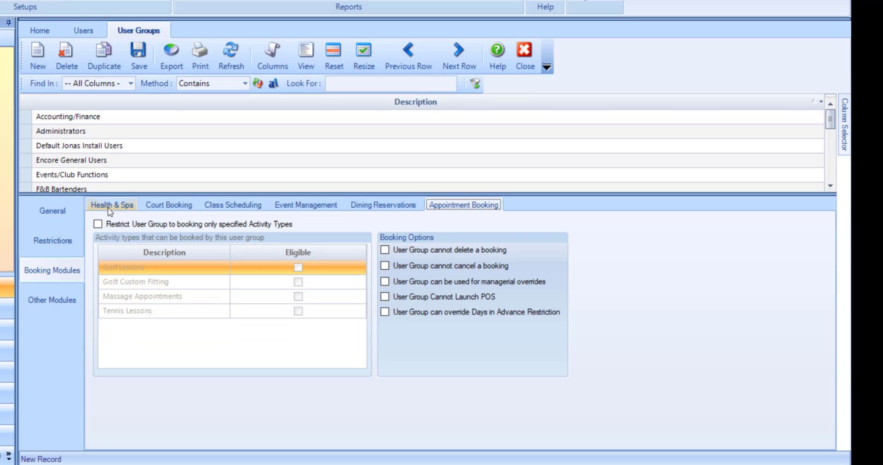
# Step: Review the Accounts Receivable, Point of Sale, Time Tracker and Staff App module permissions
pyautogui.click(64, 309)
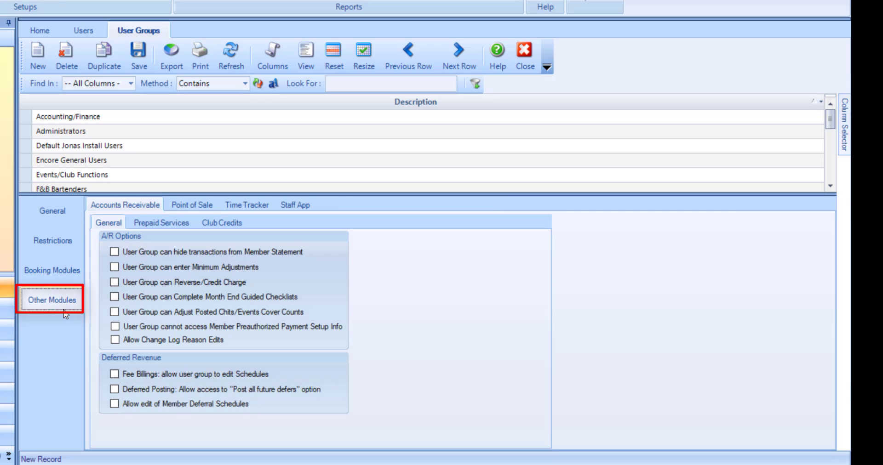
pyautogui.click(108, 206)
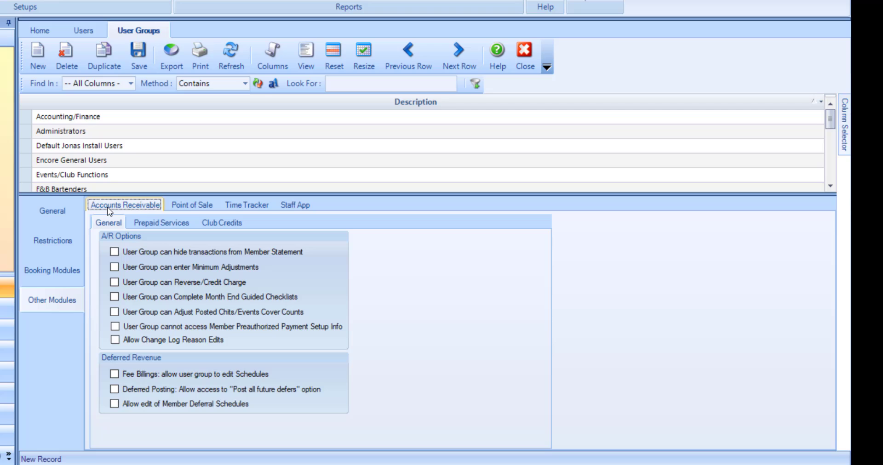
pyautogui.press('Right')
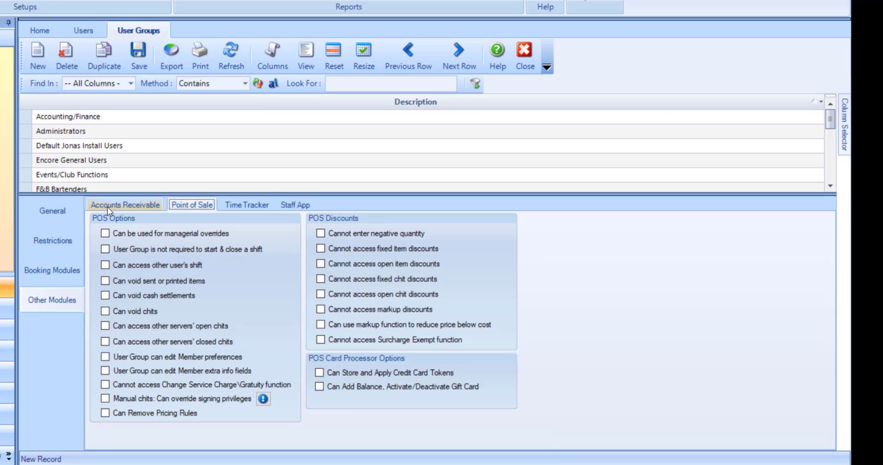
pyautogui.press('Right')
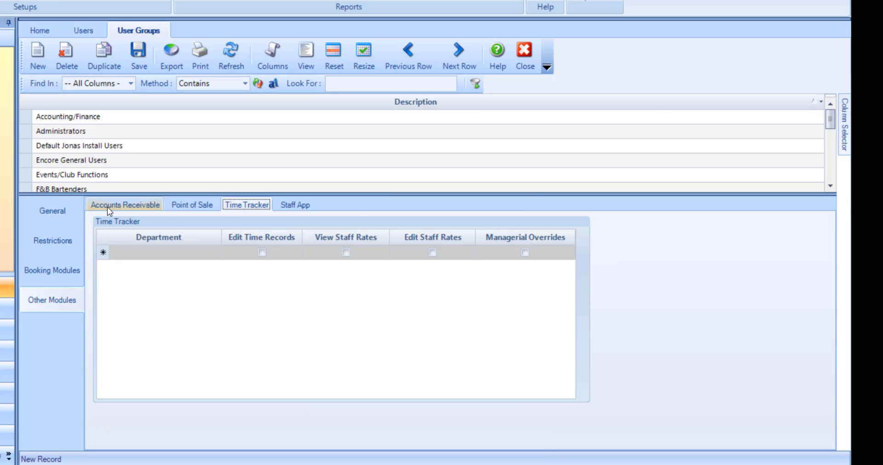
pyautogui.press('Right')
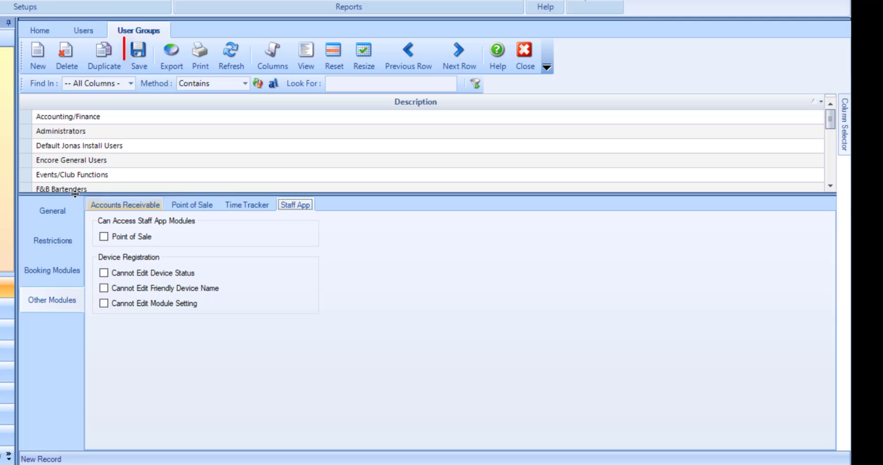
pyautogui.press('Up')
pyautogui.press('Up')
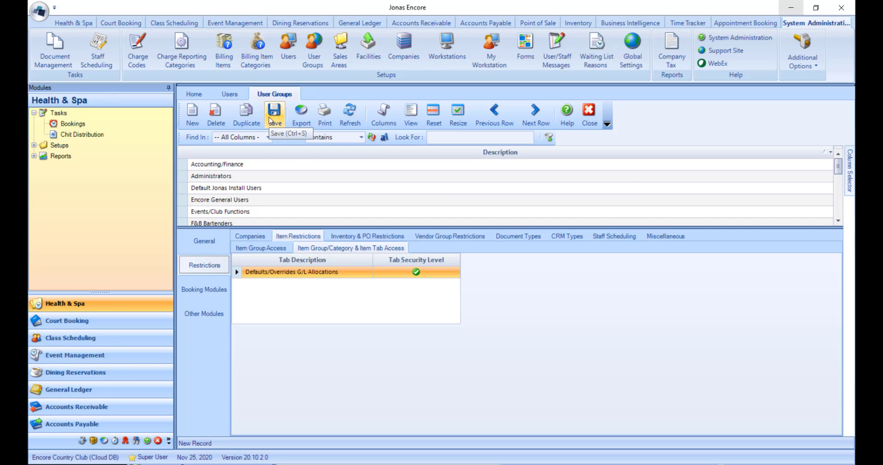
# Step: Duplicate an existing user and replace the first name, last name and user name with the new user's details
pyautogui.click(236, 95)
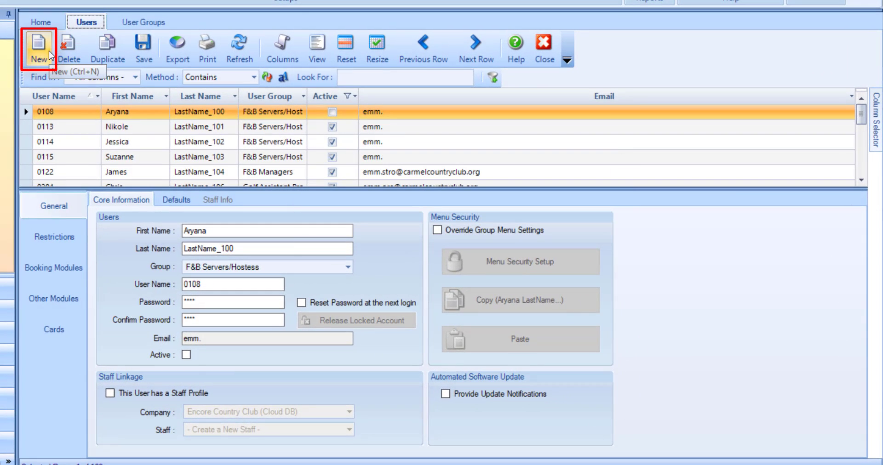
pyautogui.click(103, 63)
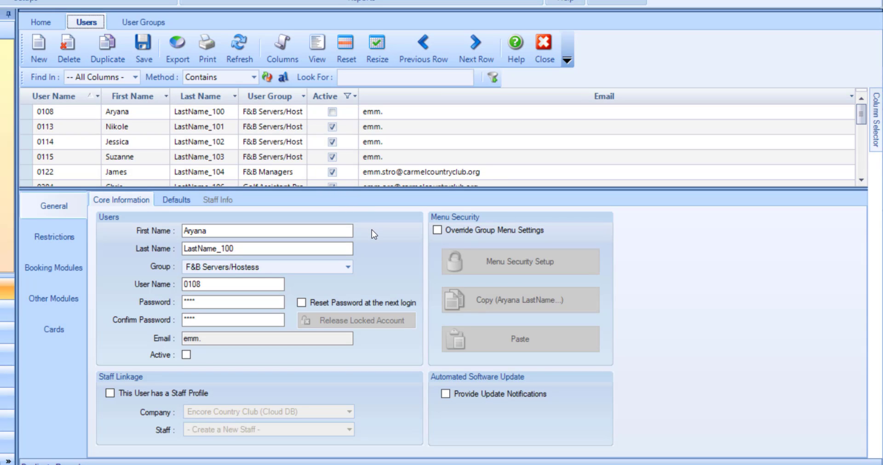
pyautogui.doubleClick(282, 232)
pyautogui.write('John')
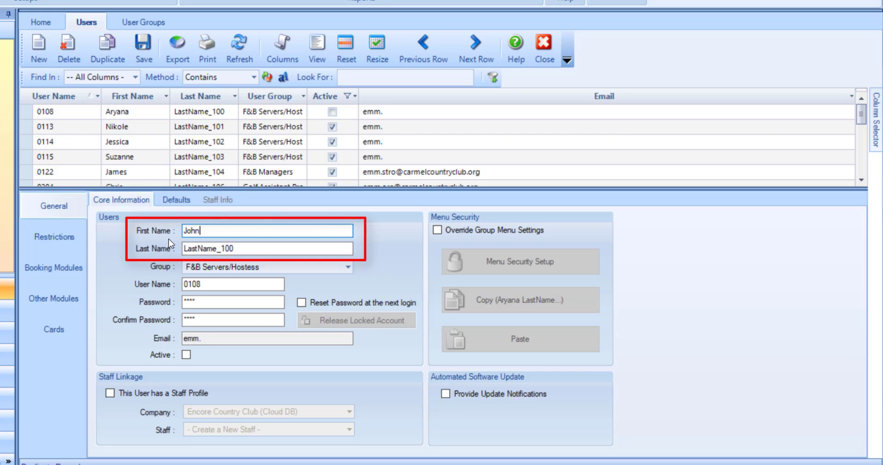
pyautogui.press('Tab')
pyautogui.write('Smith')
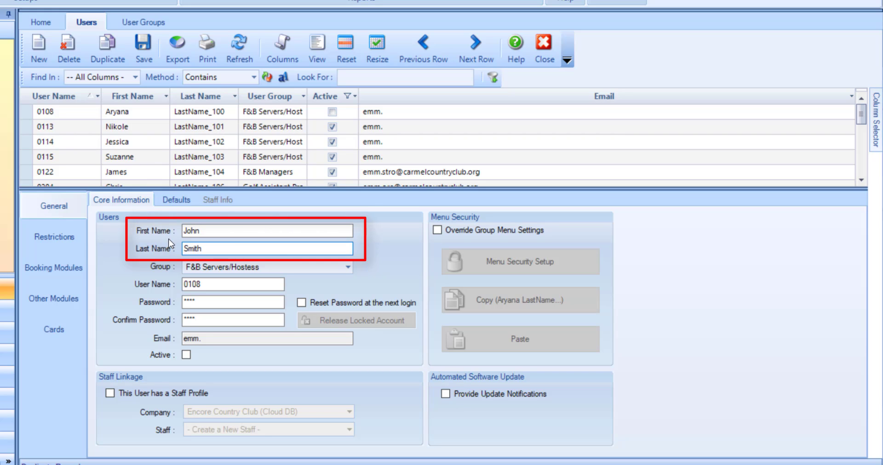
pyautogui.moveTo(252, 284); pyautogui.dragTo(140, 284)
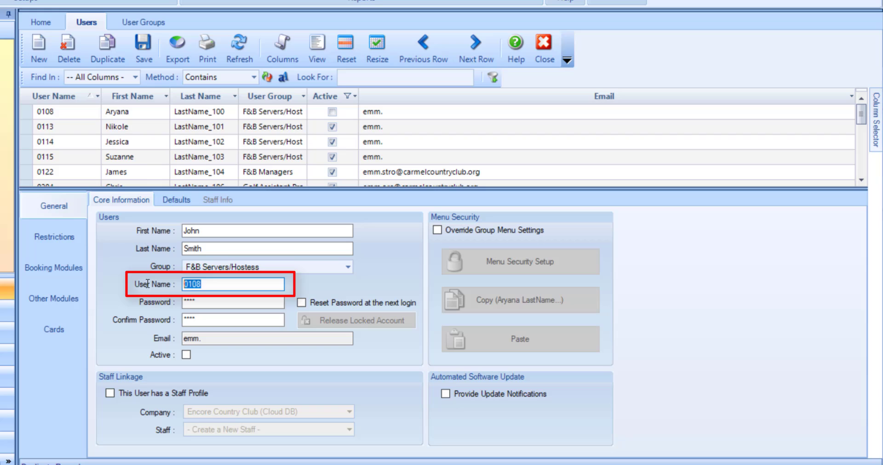
pyautogui.write('0011')
pyautogui.click(348, 271)
pyautogui.click(348, 271)
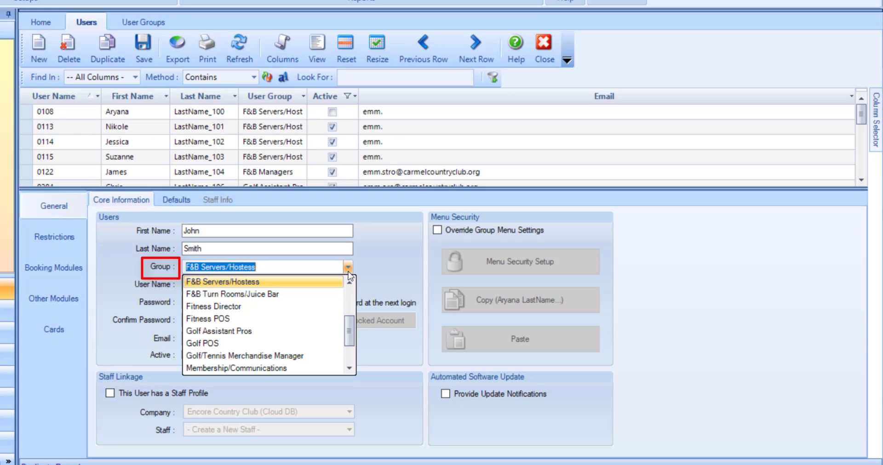
pyautogui.click(377, 272)
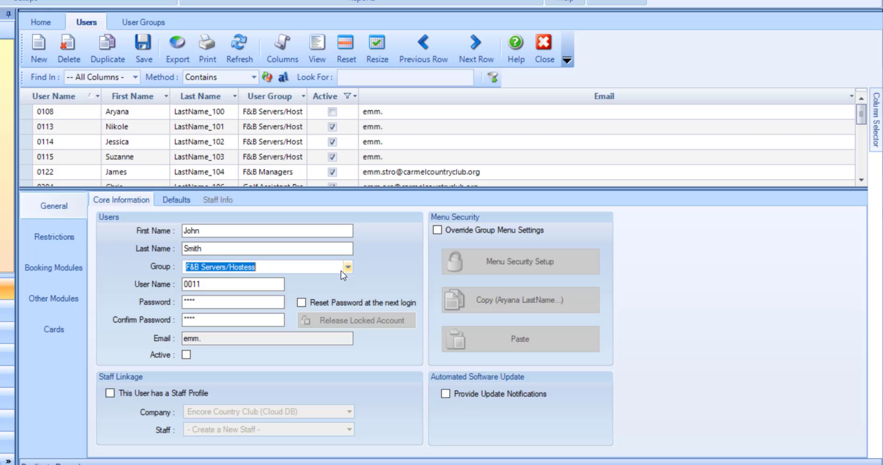
# Step: Mark the user Active, enable 'This User has a Staff Profile', and pick the linked staff member
pyautogui.click(187, 355)
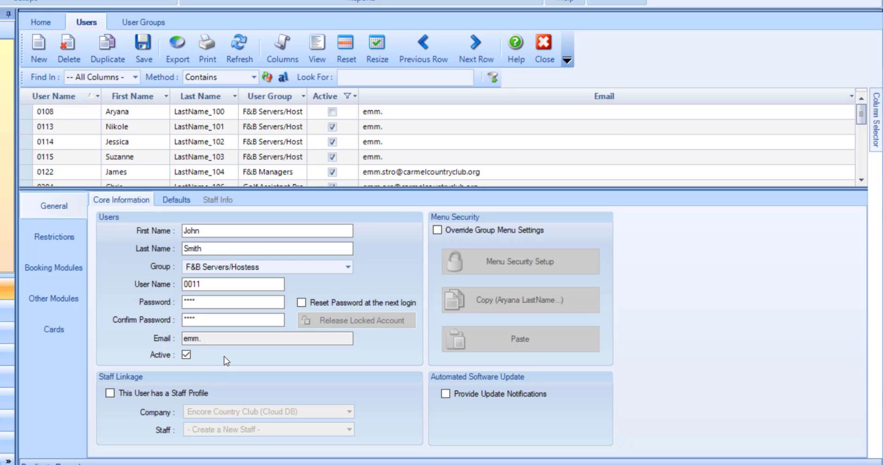
pyautogui.click(193, 397)
pyautogui.click(192, 398)
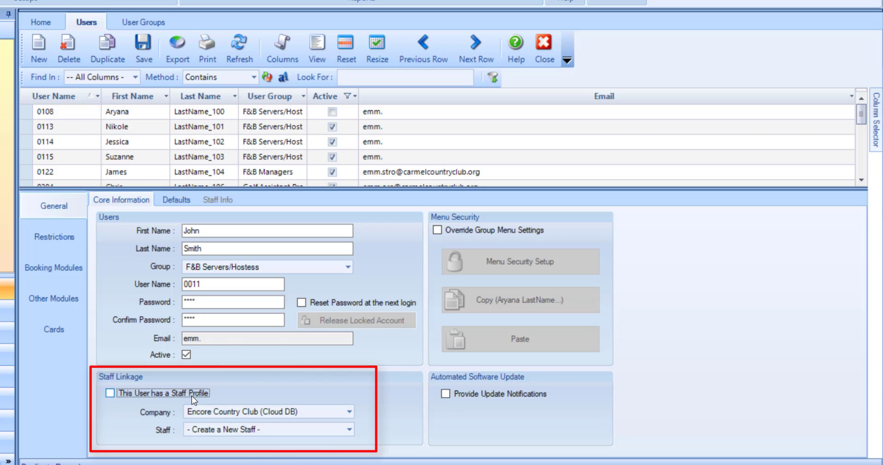
pyautogui.click(349, 430)
pyautogui.click(334, 345)
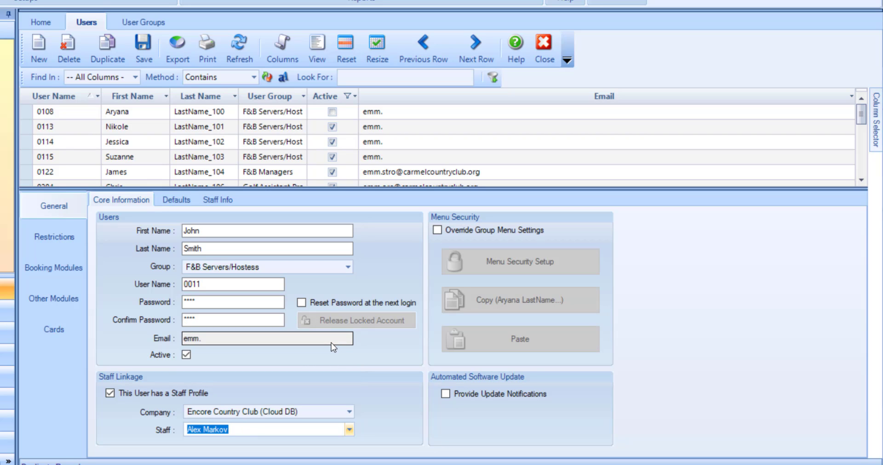
pyautogui.click(221, 201)
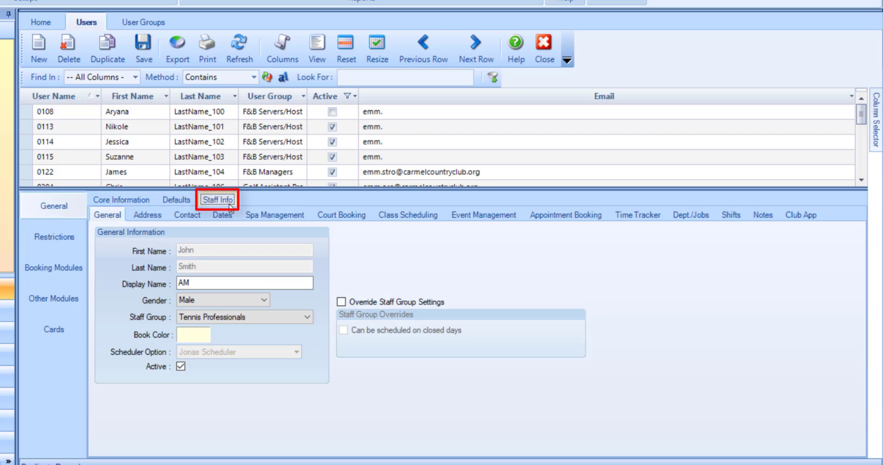
pyautogui.click(141, 199)
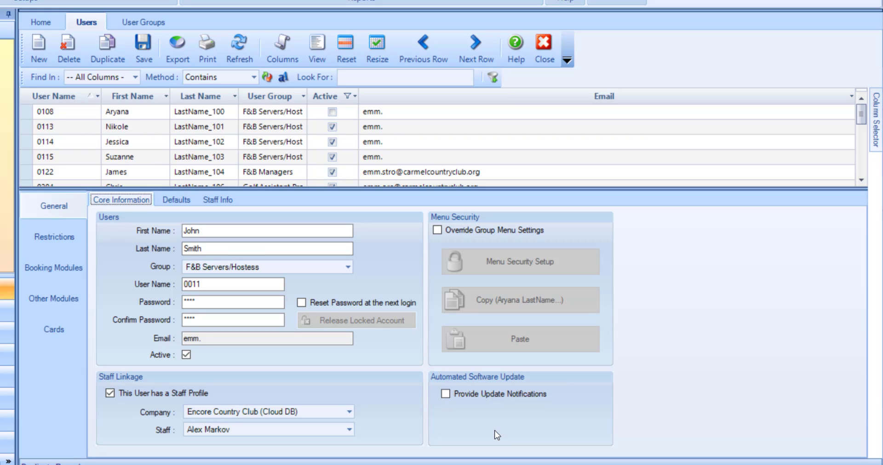
# Step: View the new user's Restrictions, Booking Modules and Other Modules pages
pyautogui.click(76, 238)
pyautogui.click(79, 269)
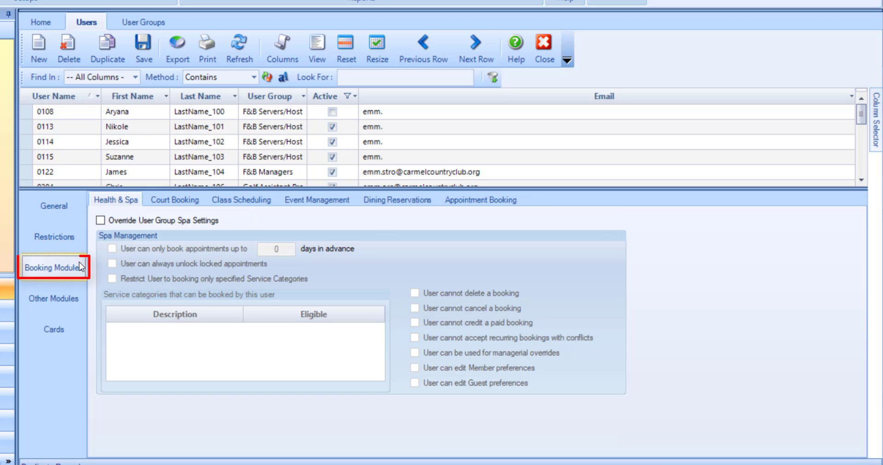
pyautogui.click(82, 295)
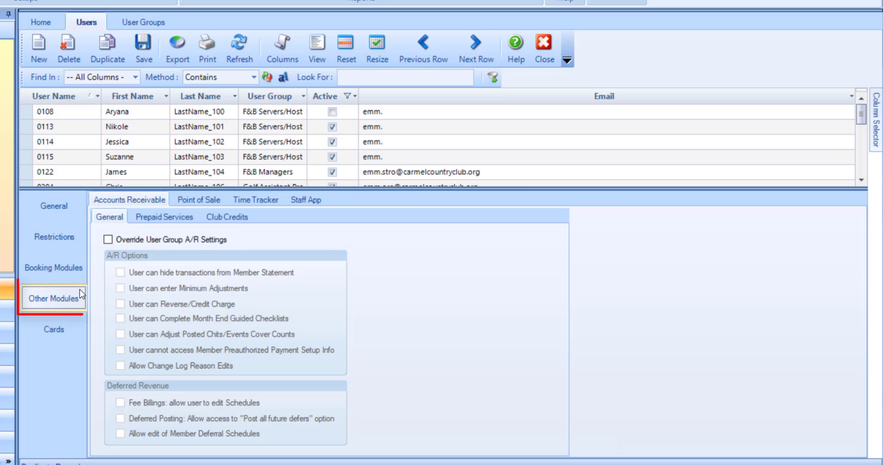